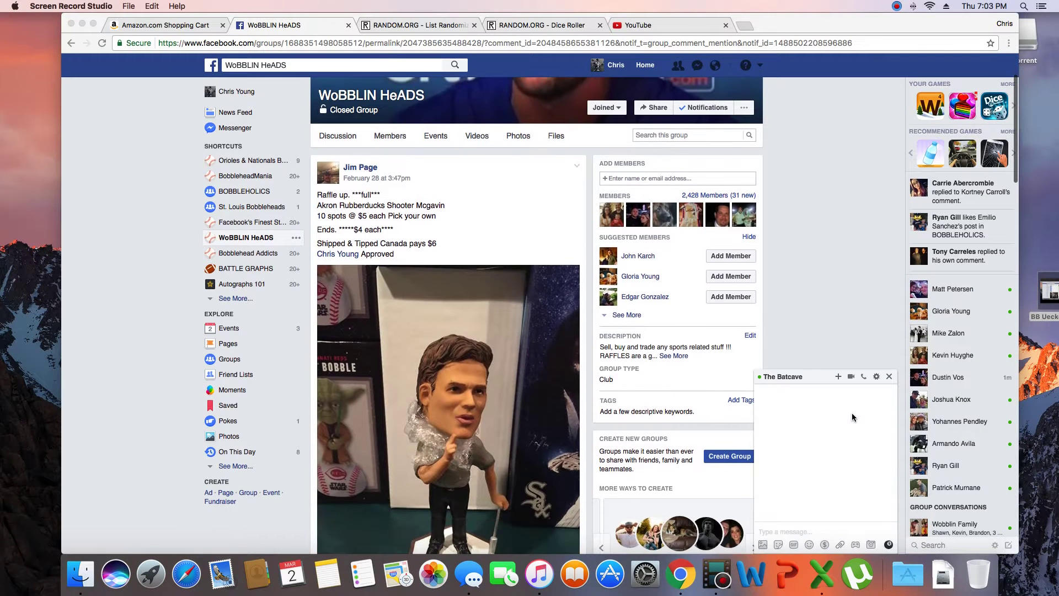
Copy the expanded 10-entry raffle list and post a 'Live' comment on the thread.
left_click(819, 376)
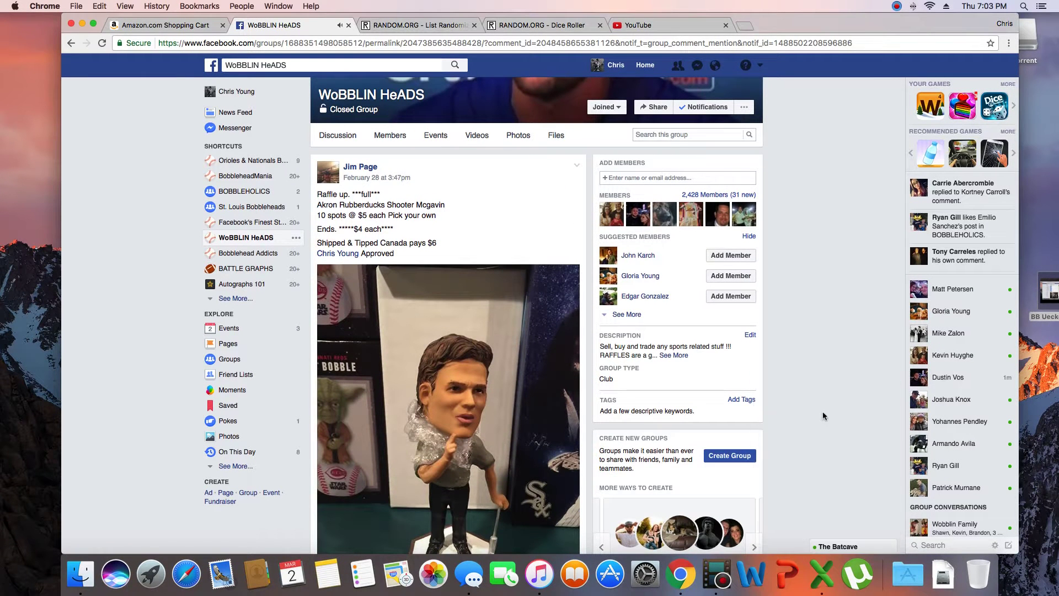
scroll(424, 285, "down", 2)
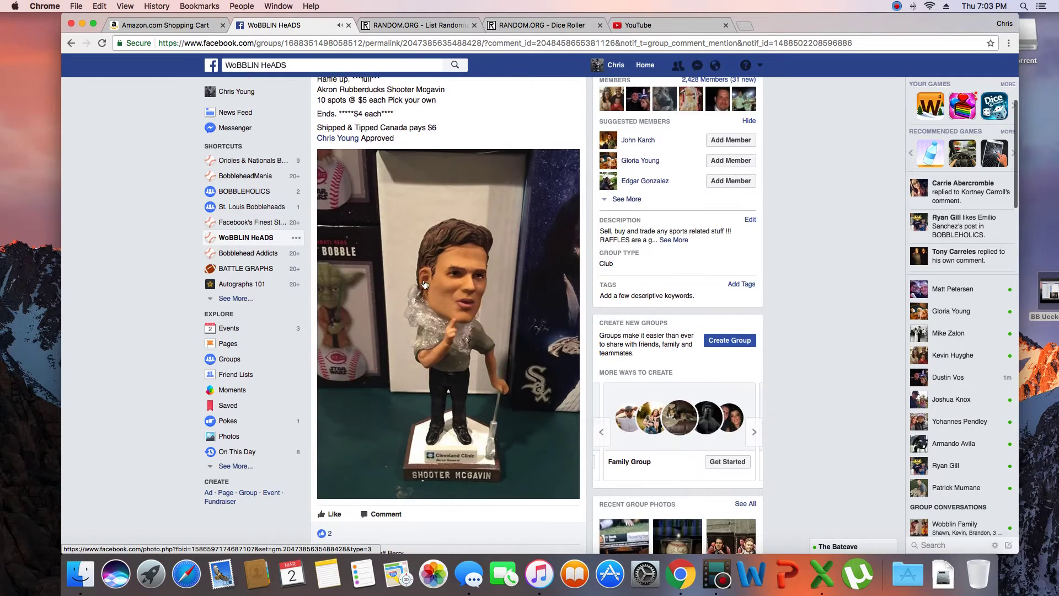
scroll(449, 321, "down", 4)
scroll(449, 321, "down", 1)
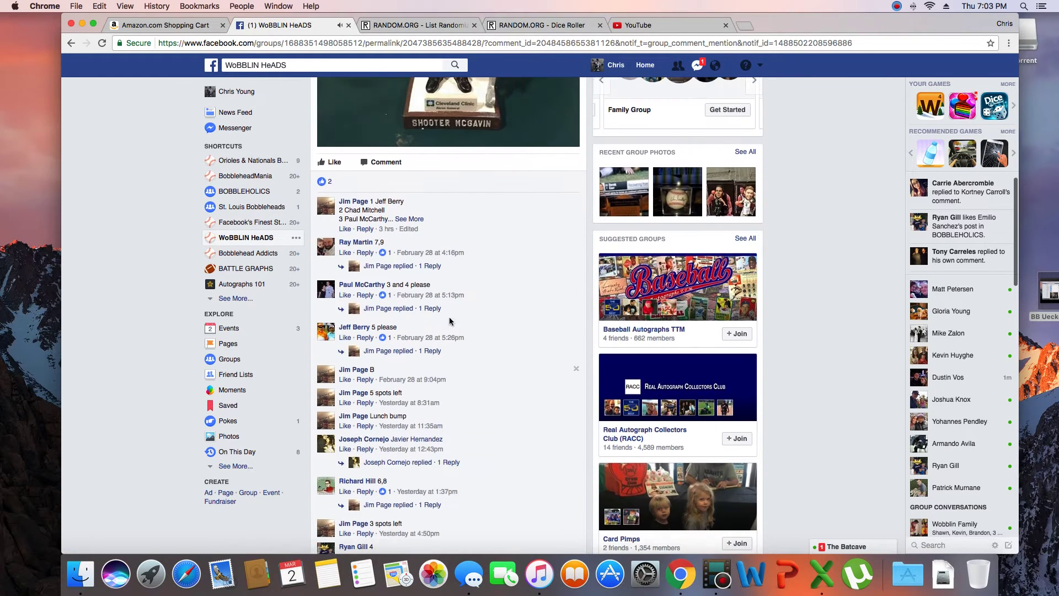
left_click(410, 219)
left_click_drag(370, 202, 406, 282)
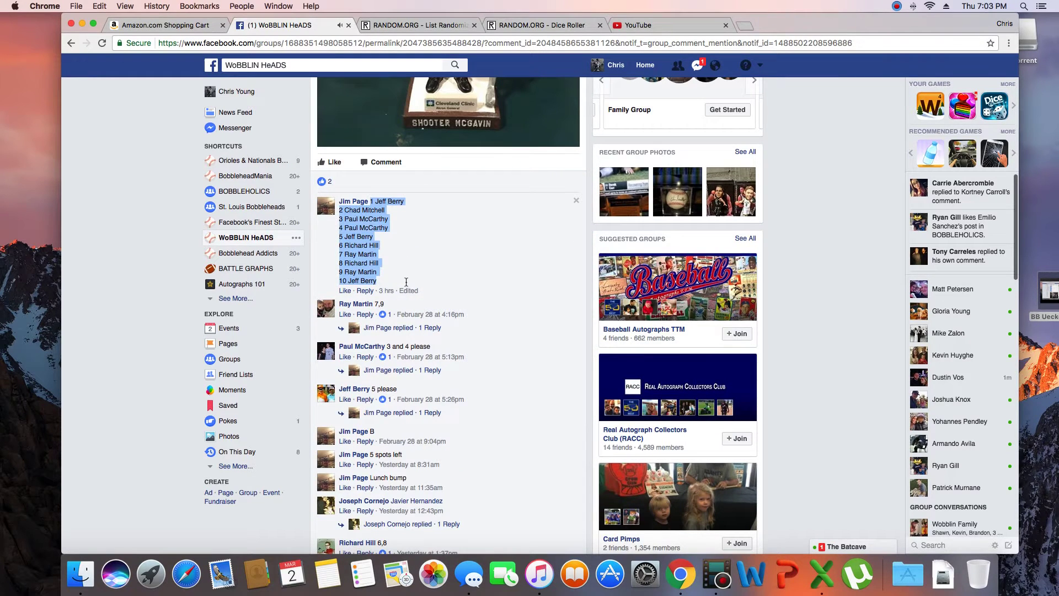
right_click(372, 276)
left_click(400, 295)
scroll(406, 331, "down", 10)
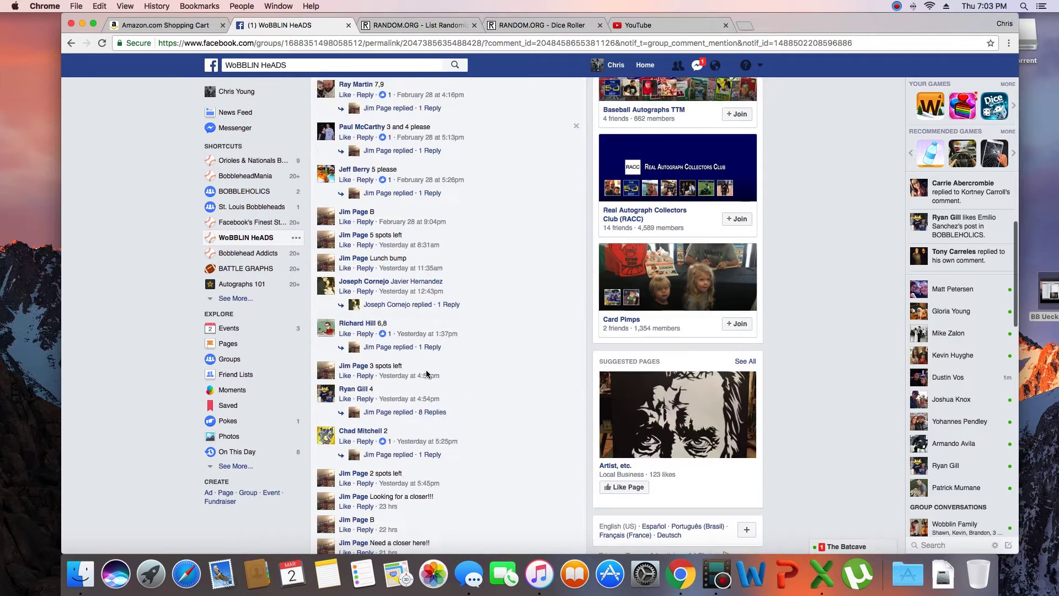
scroll(410, 356, "down", 5)
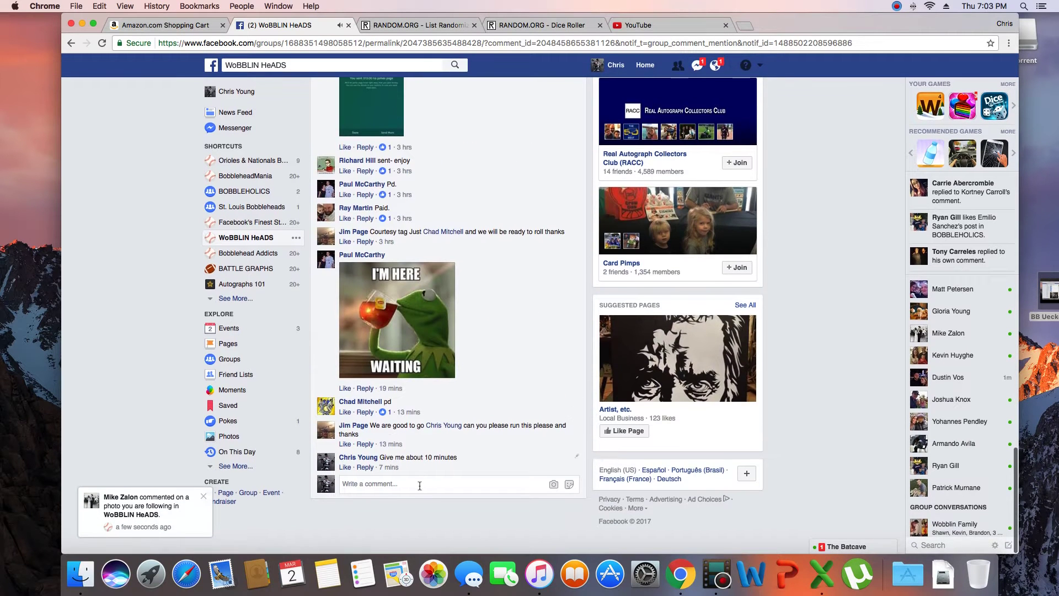
left_click(422, 484)
type("Live")
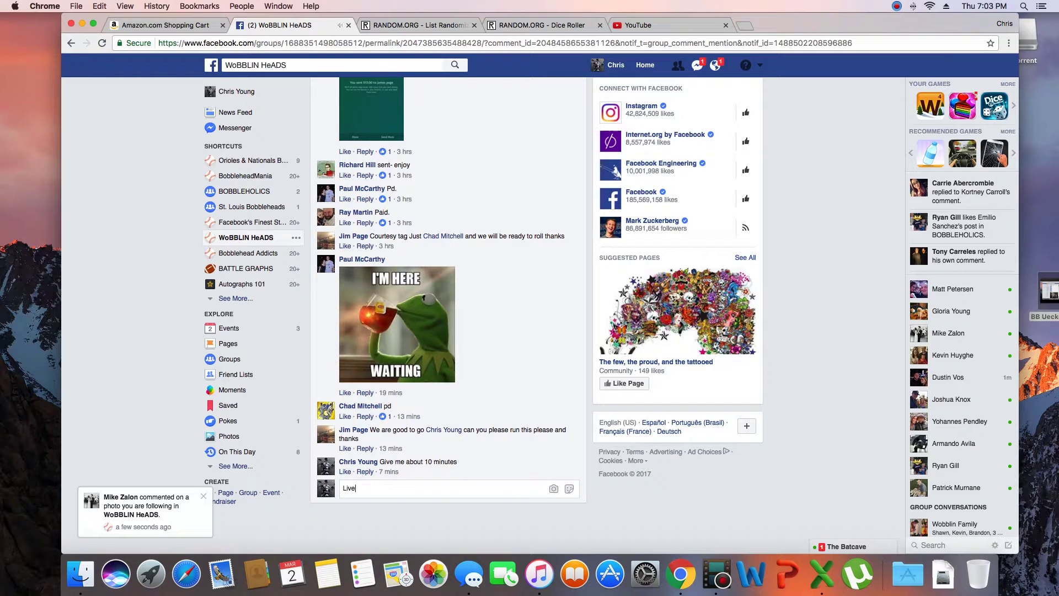
key("Return")
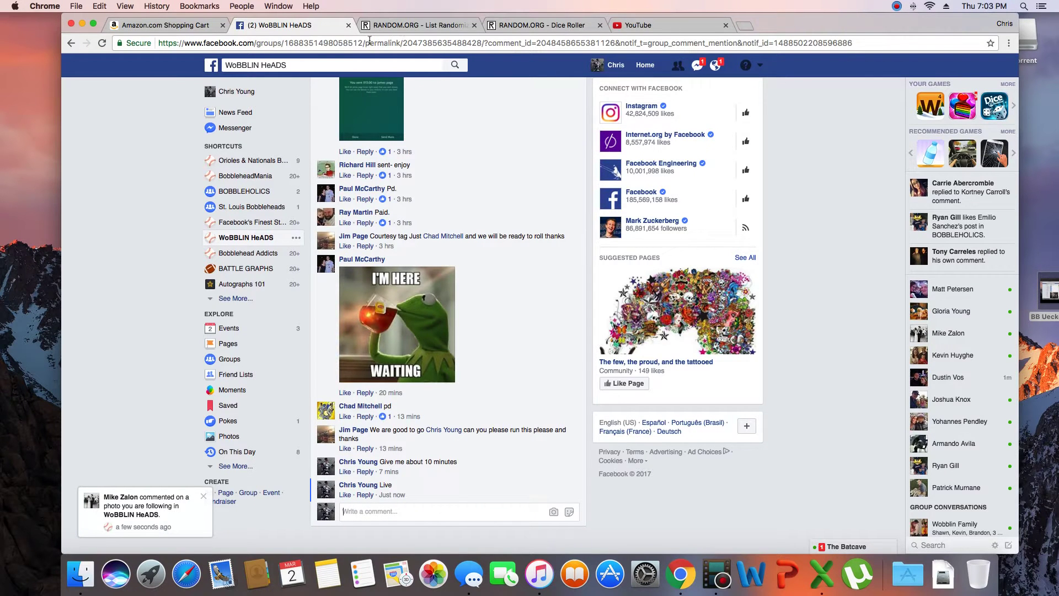
Paste the copied 10-entry raffle list into the List Randomizer box.
left_click(389, 25)
right_click(328, 357)
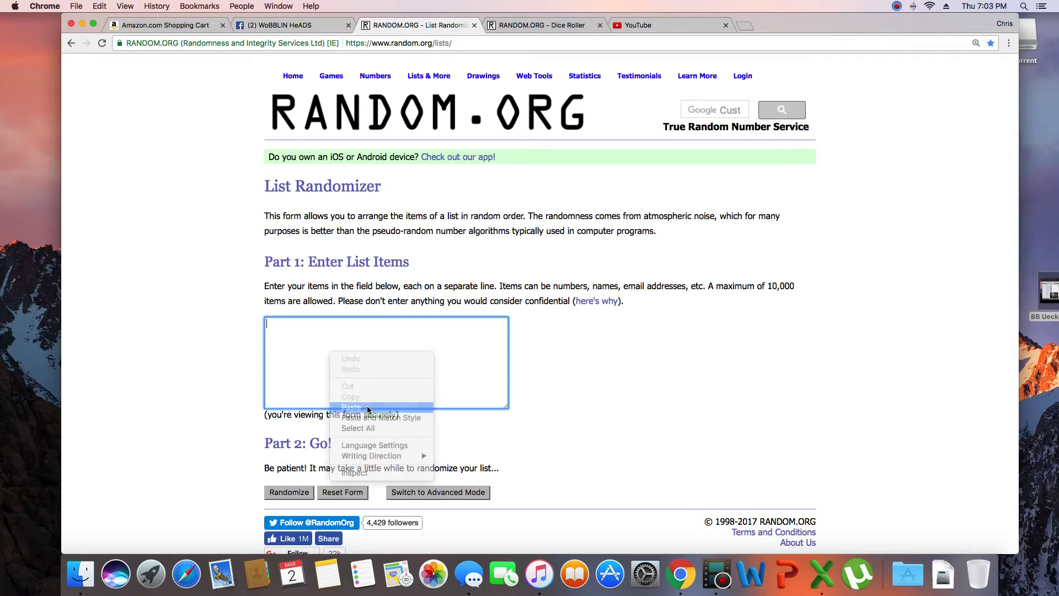
left_click(368, 406)
Roll the two dice again on the Dice Roller page.
left_click(542, 25)
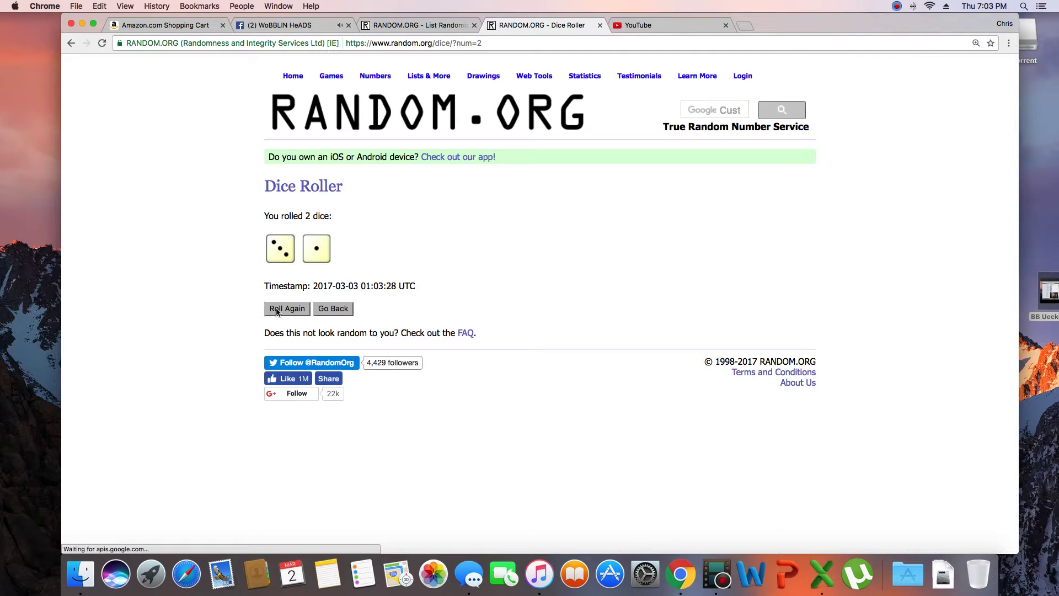
key("Return")
key("Return")
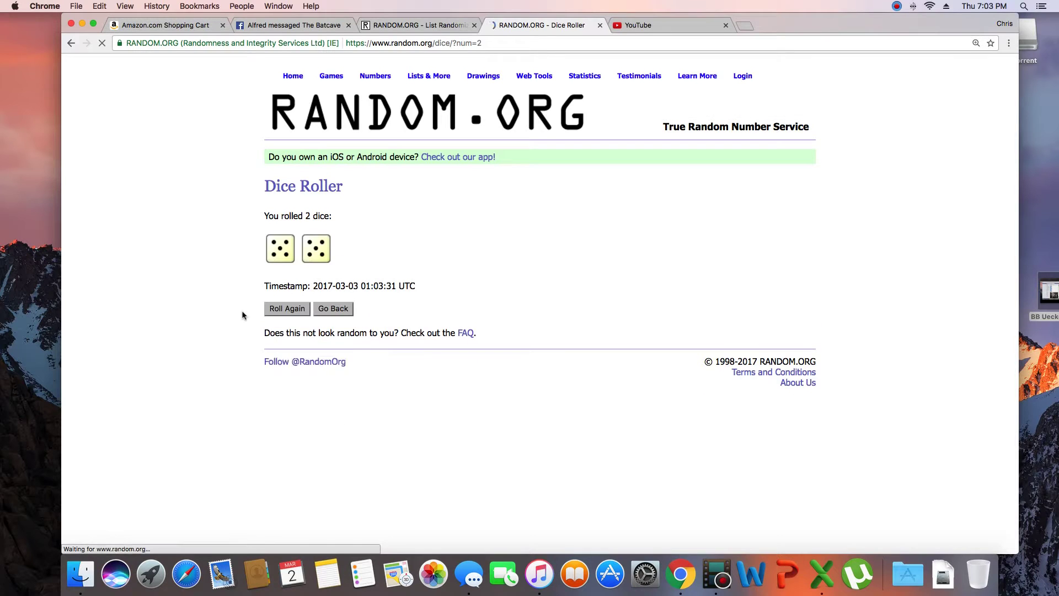
left_click(418, 26)
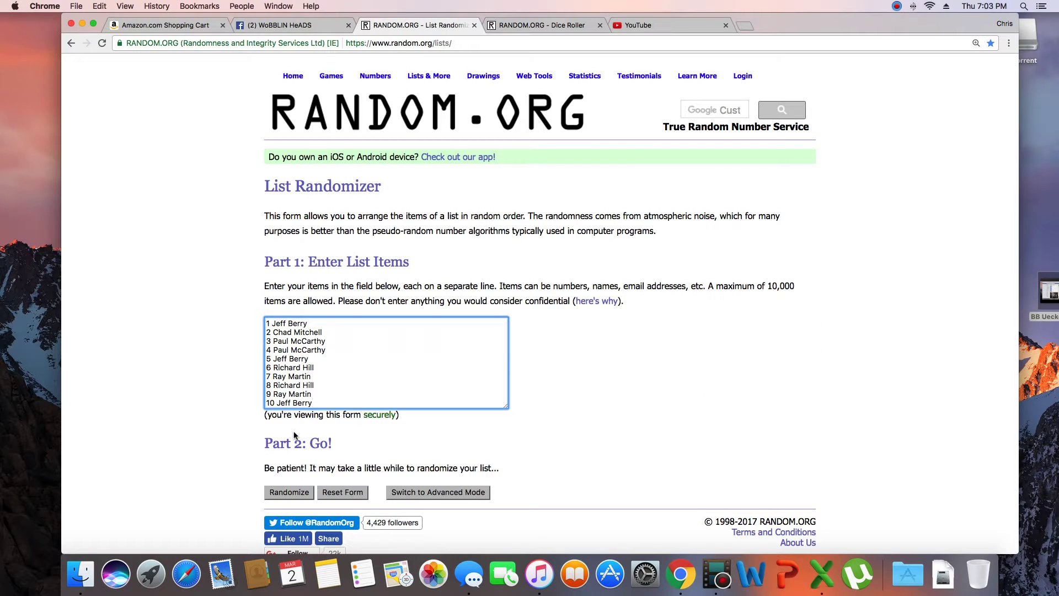
Randomize the raffle list repeatedly and highlight the resulting 9-shuffle count.
left_click(286, 492)
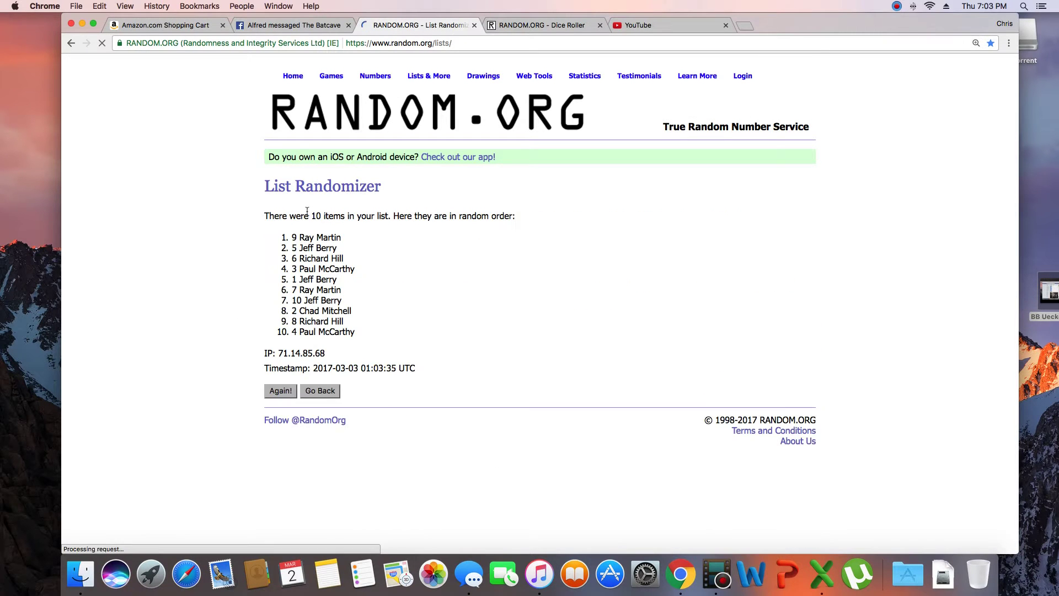
left_click(277, 391)
left_click(277, 416)
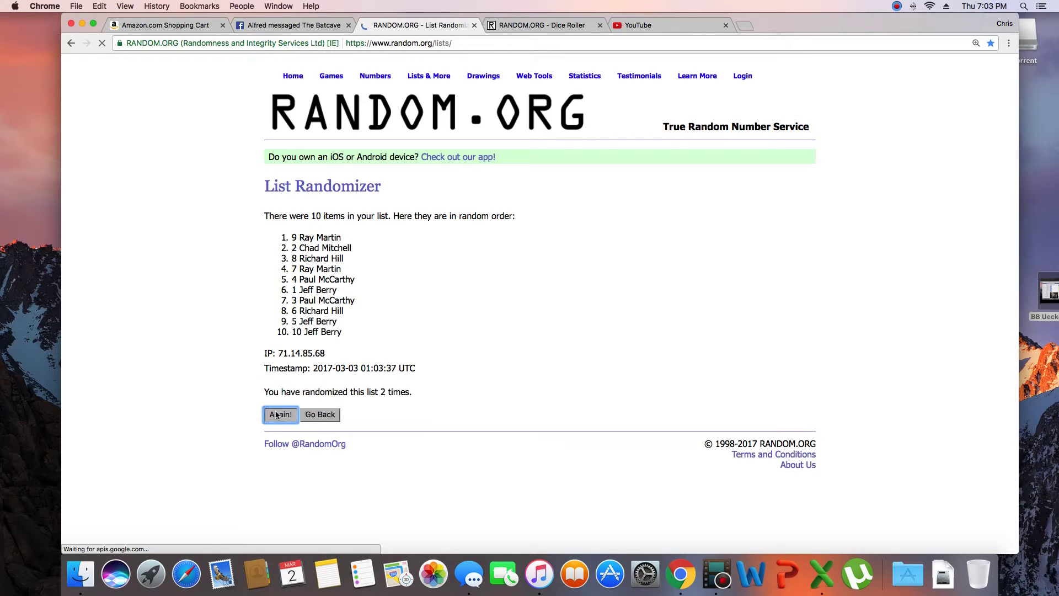
left_click(277, 415)
left_click(277, 416)
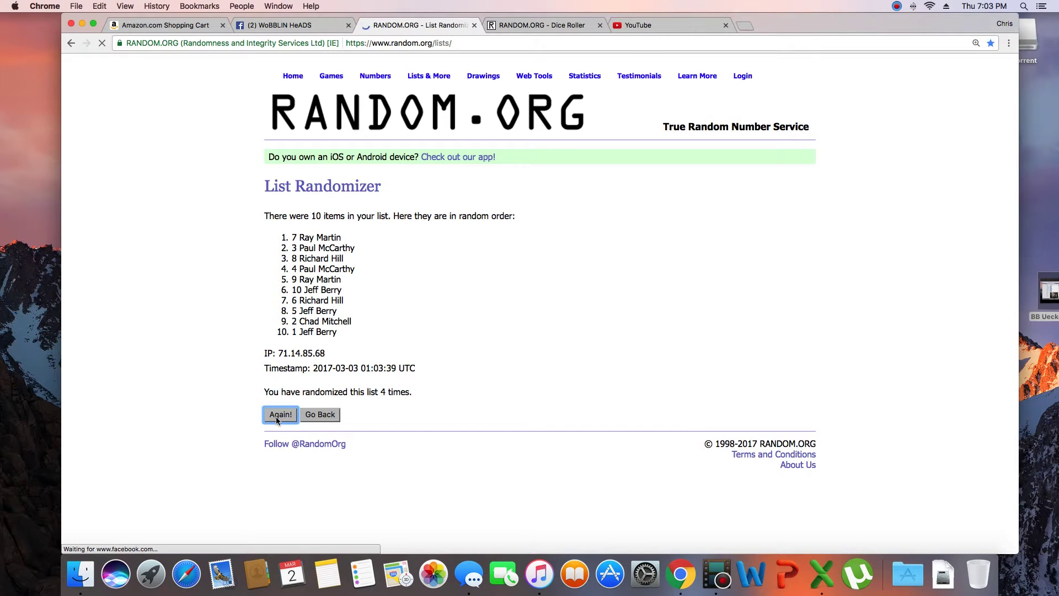
left_click(276, 415)
left_click(276, 415)
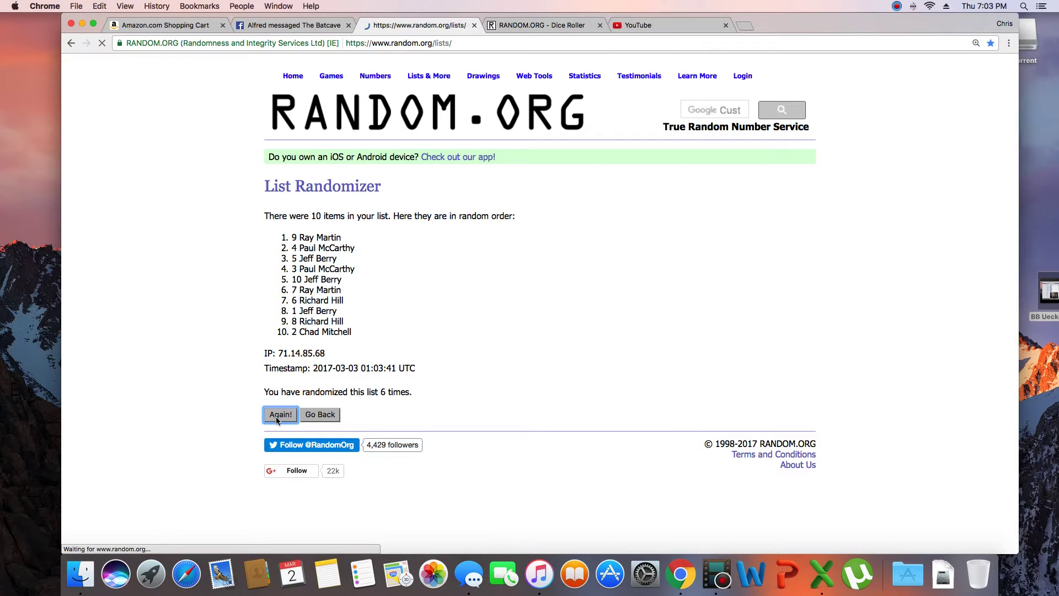
left_click(276, 415)
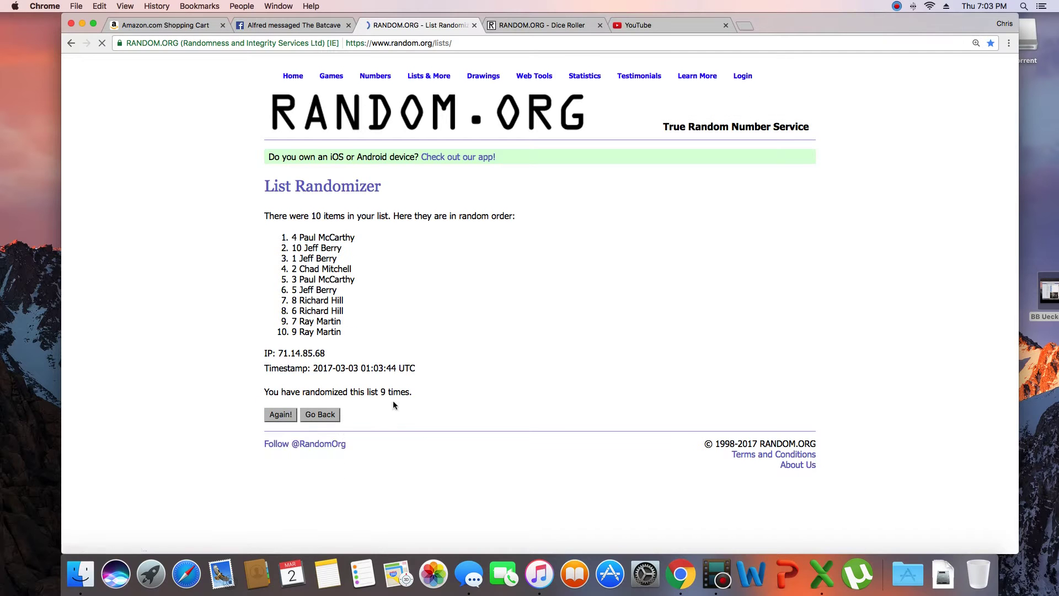
left_click_drag(378, 391, 411, 391)
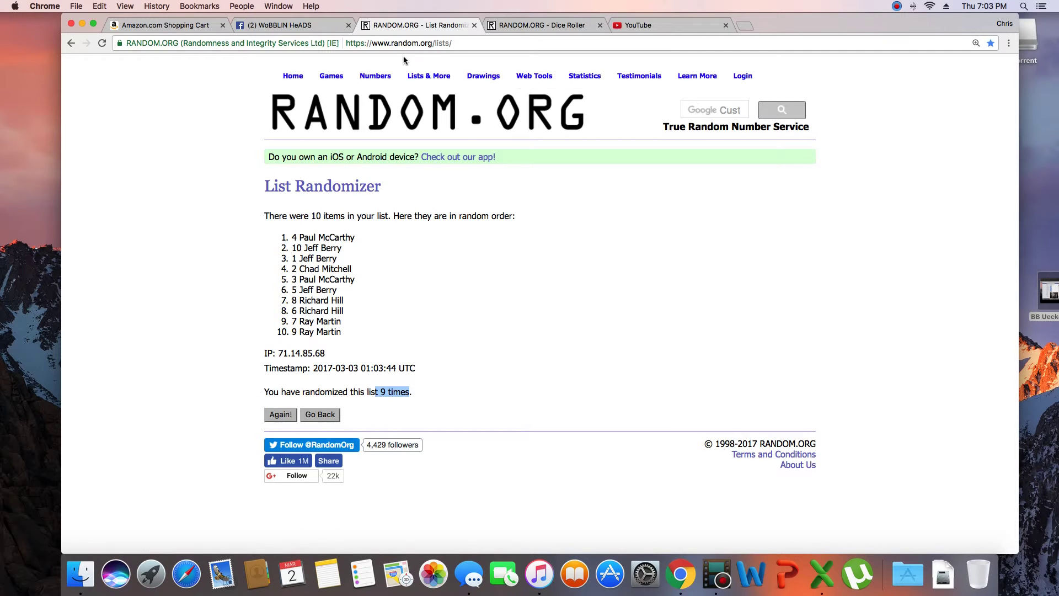
left_click(526, 27)
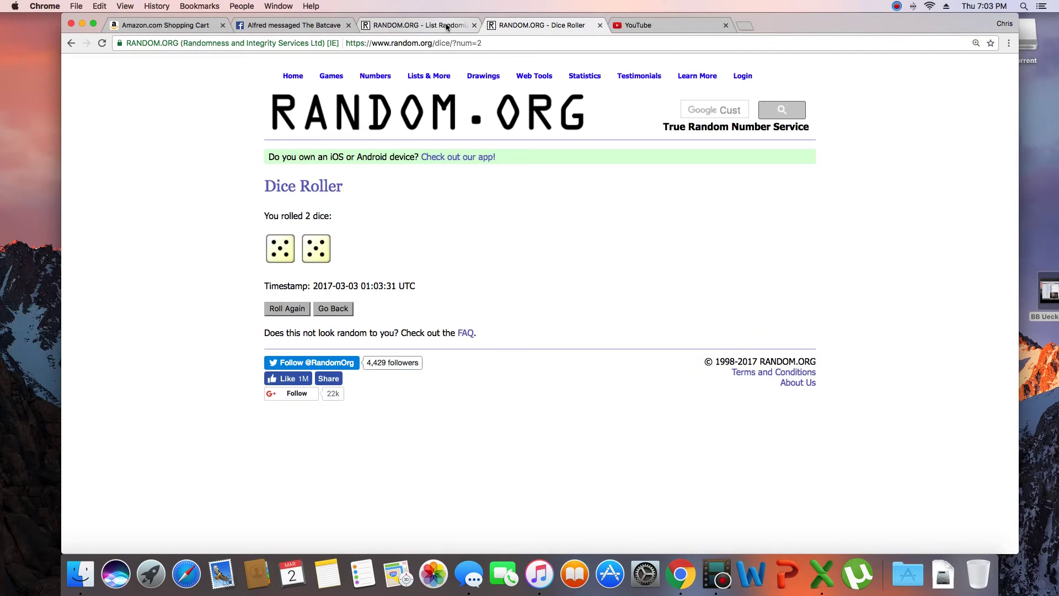
left_click(447, 26)
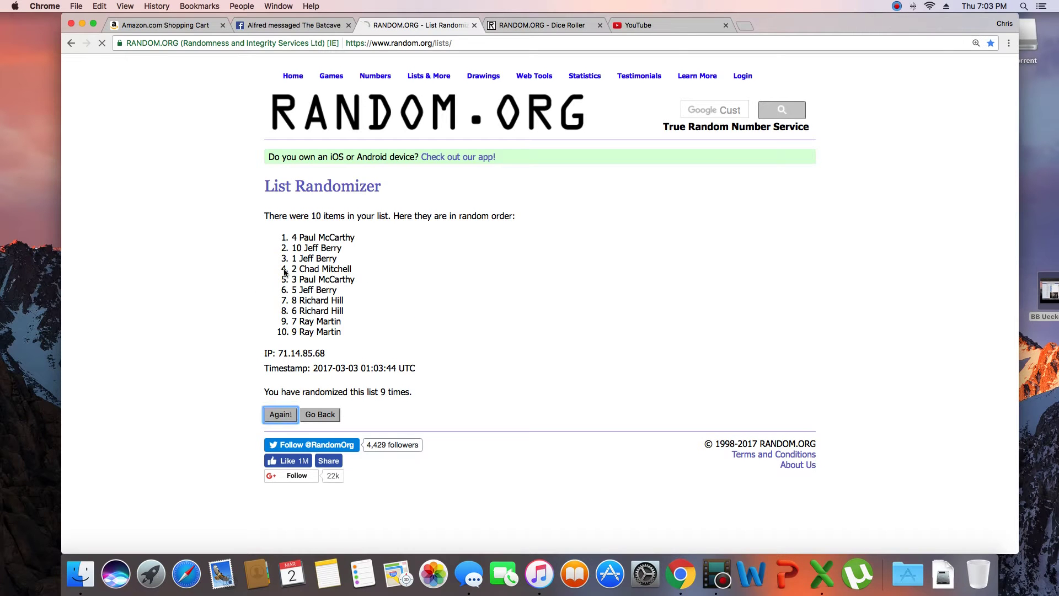
left_click_drag(291, 237, 341, 237)
left_click_drag(289, 216, 344, 216)
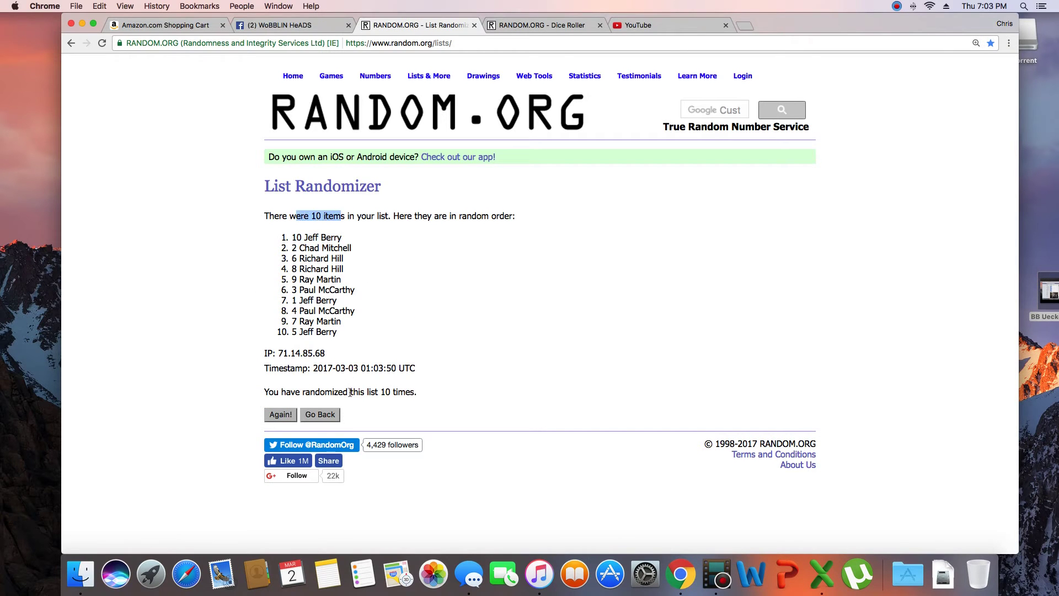
left_click_drag(350, 393, 417, 392)
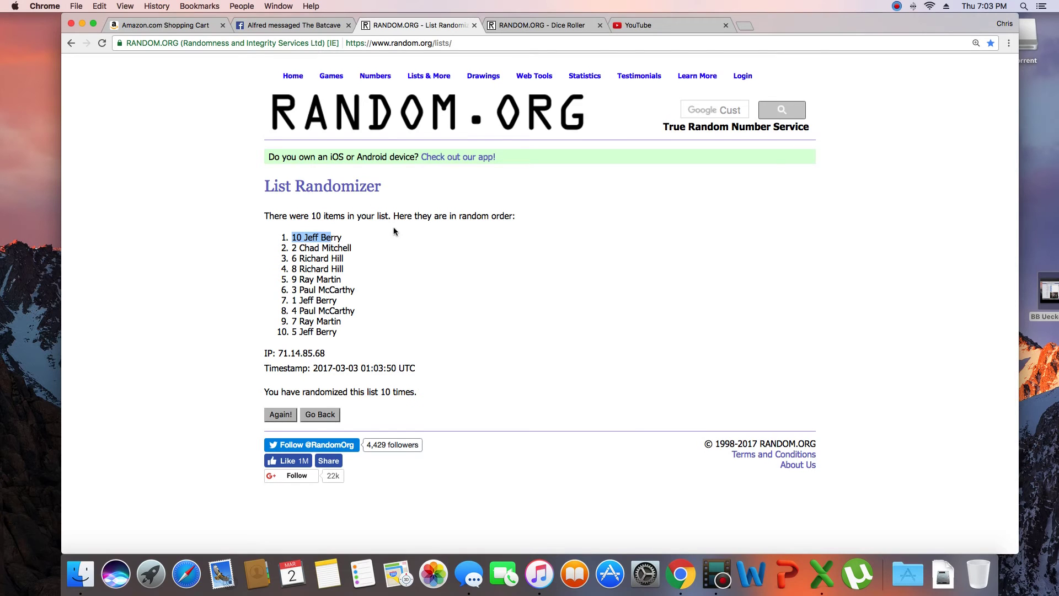
Go back to the WoBBLIN HeADS raffle thread on Facebook.
left_click(282, 26)
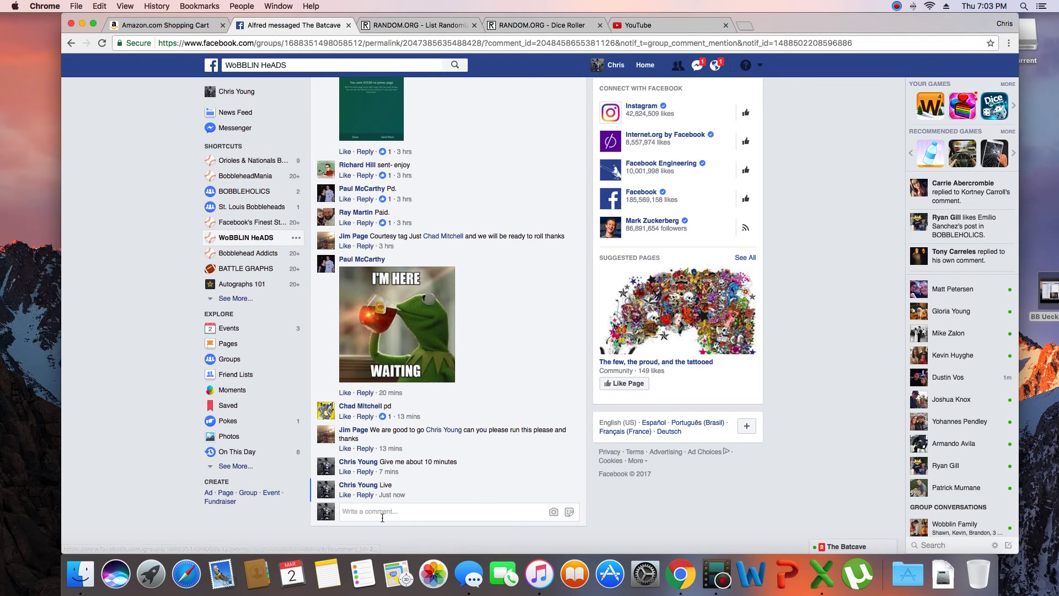
type("D")
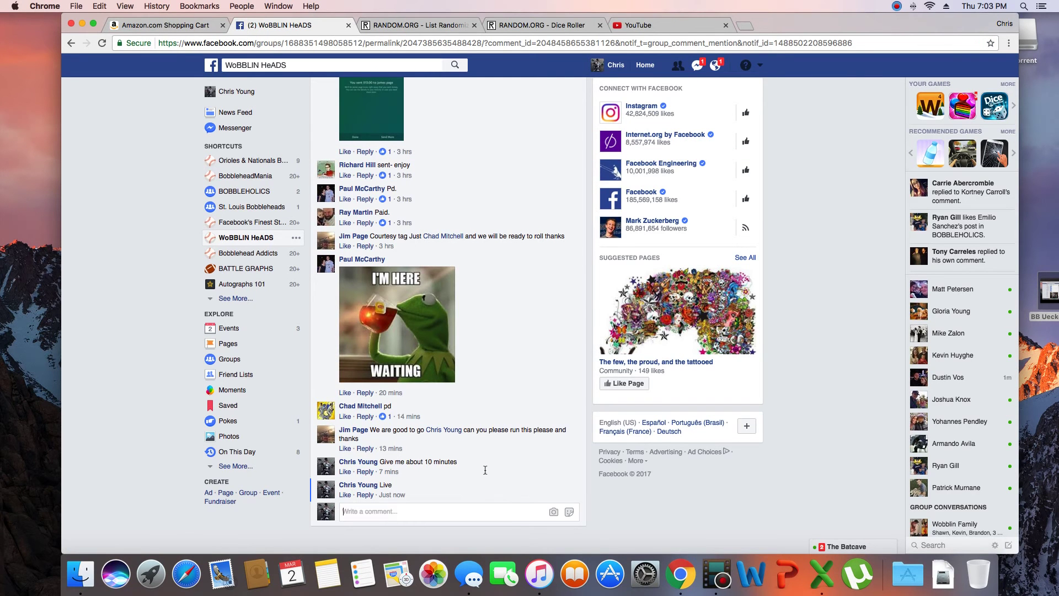